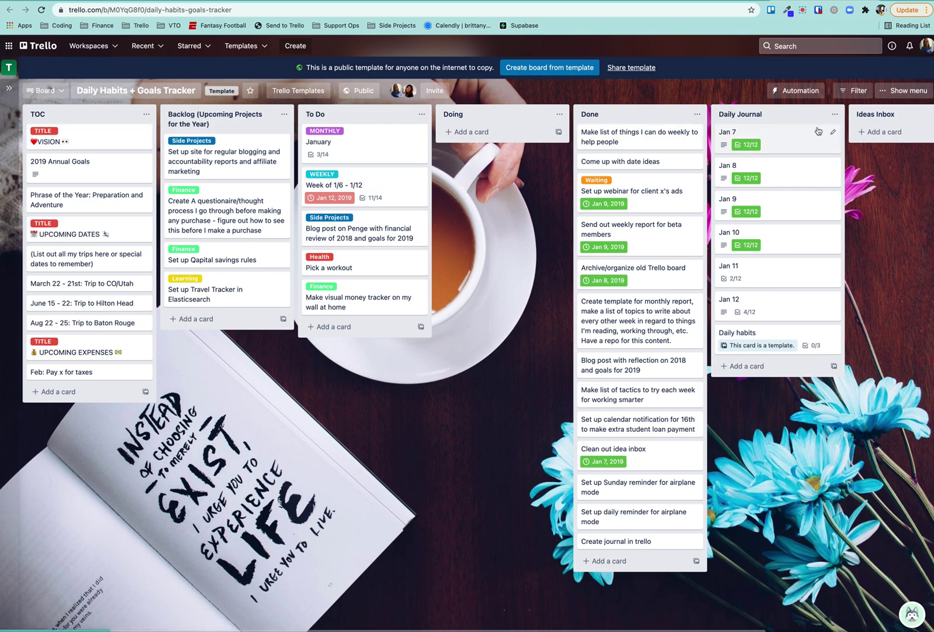
Scroll across the board and briefly view the 2019 Annual Goals card's details.
scroll(735, 156, "right", 3)
scroll(735, 156, "left", 3)
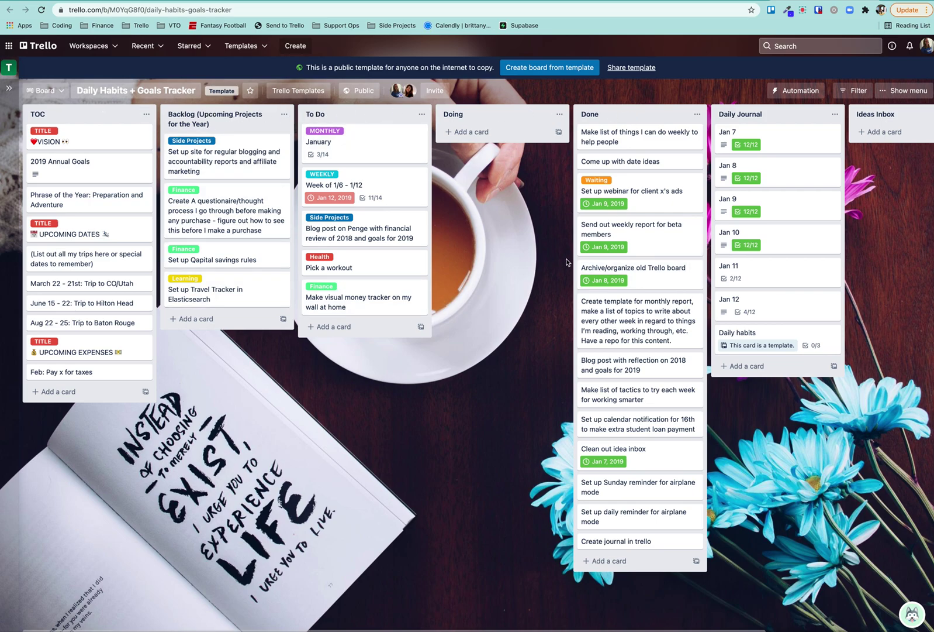
scroll(579, 258, "right", 3)
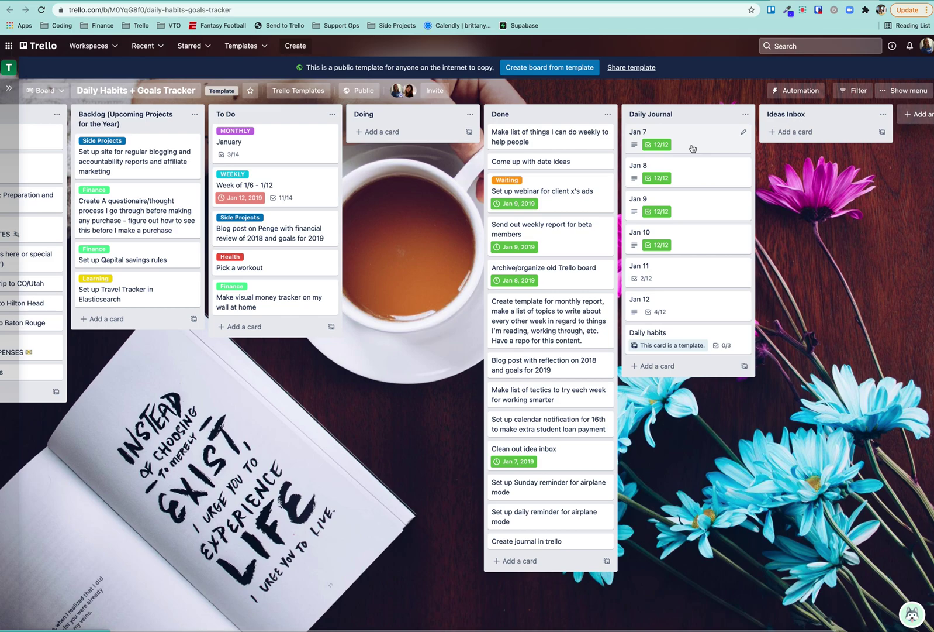
scroll(666, 223, "left", 3)
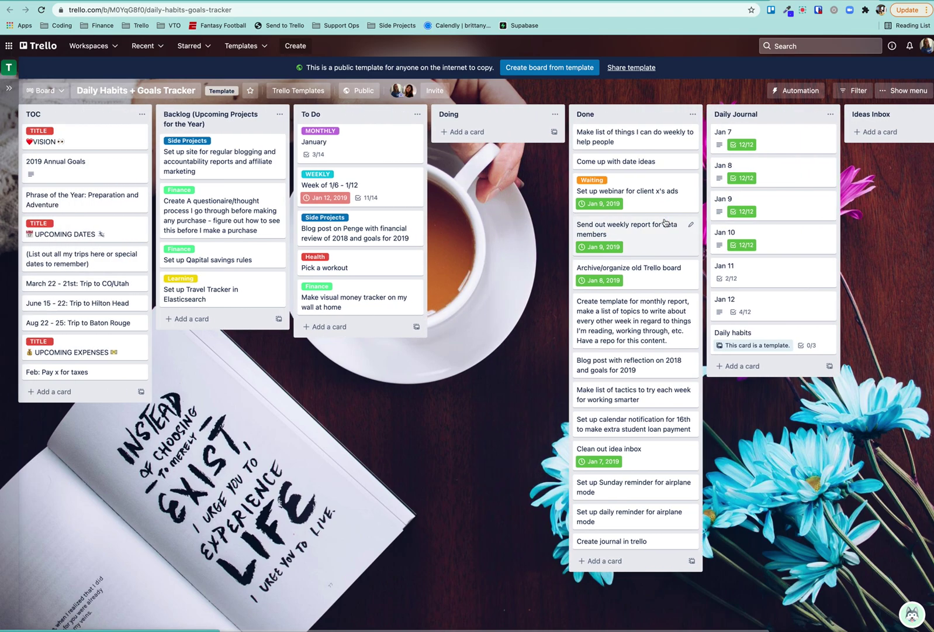
scroll(749, 165, "right", 4)
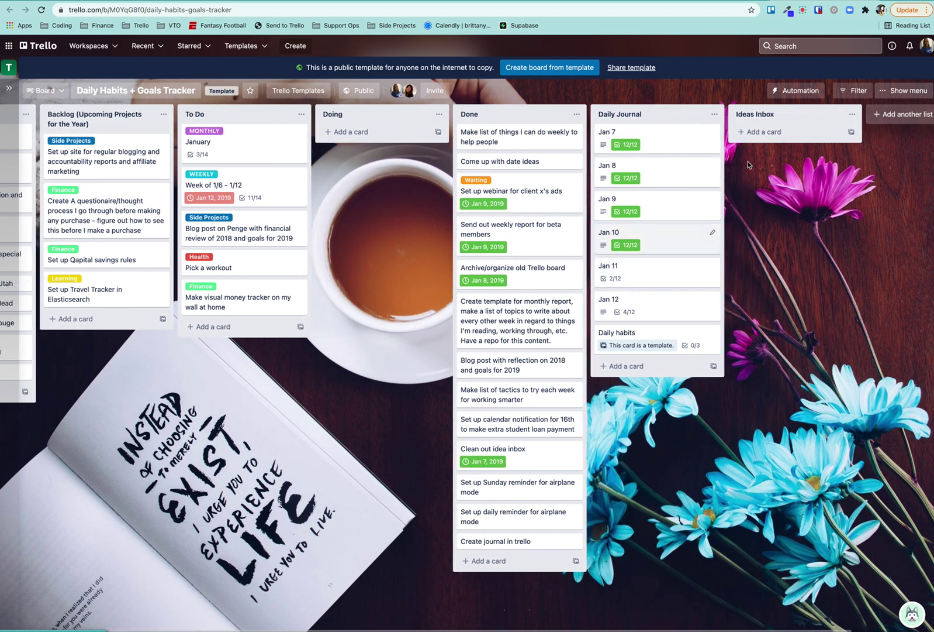
scroll(749, 165, "right", 1)
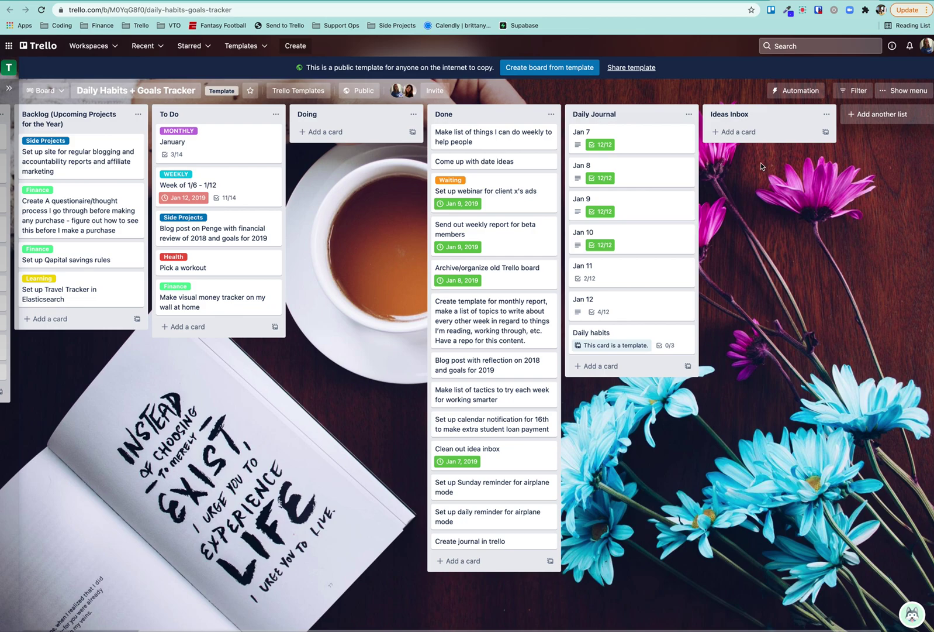
scroll(761, 162, "left", 5)
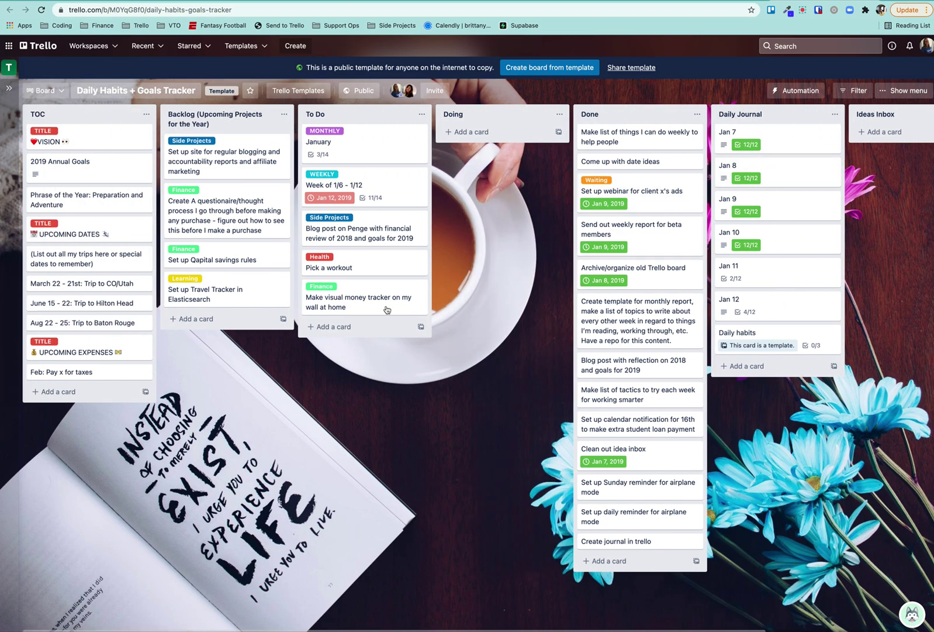
left_click(80, 166)
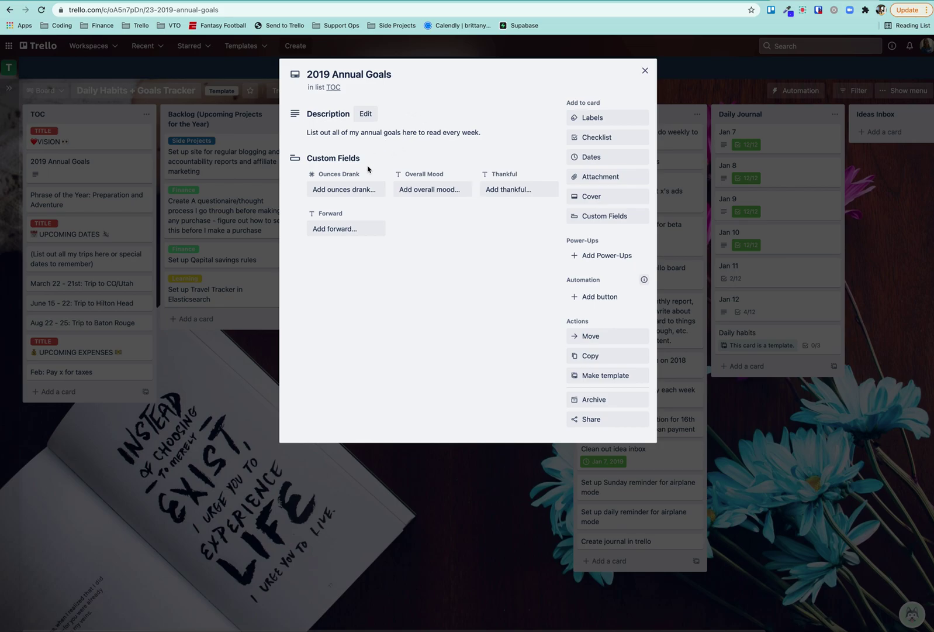
left_click(228, 337)
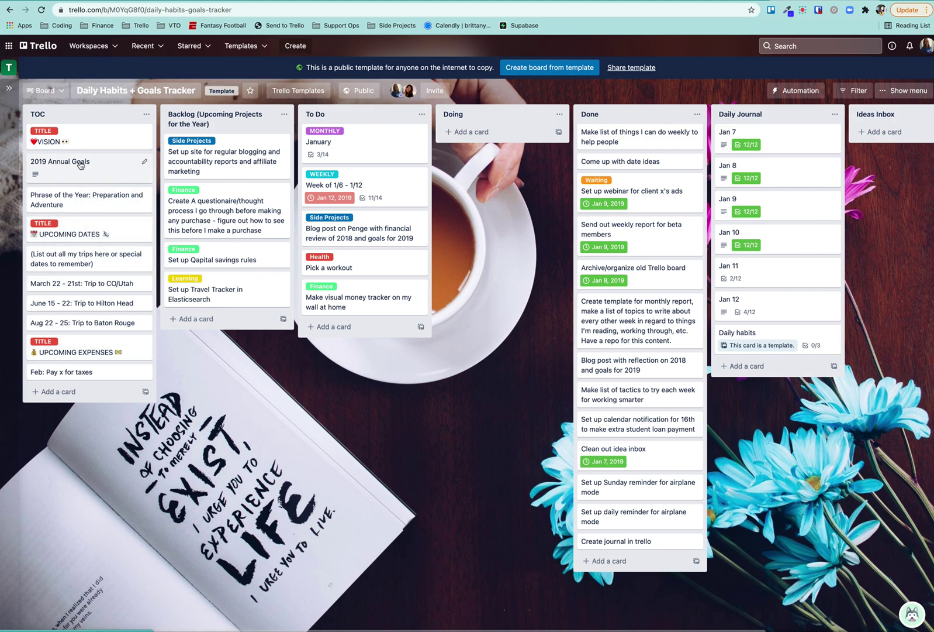
Give the VISION card a red cover that fills the whole card.
left_click(77, 142)
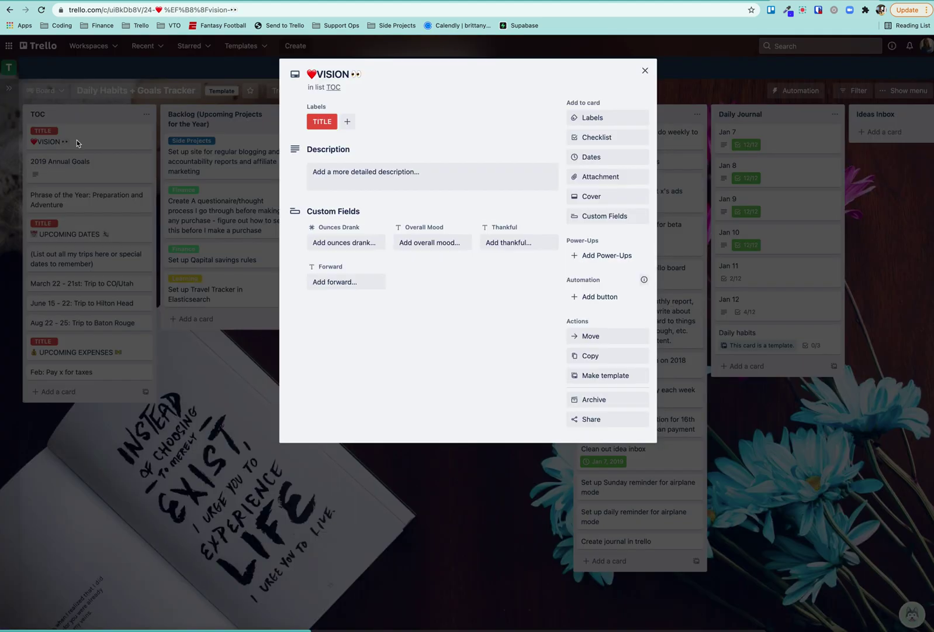
left_click(572, 197)
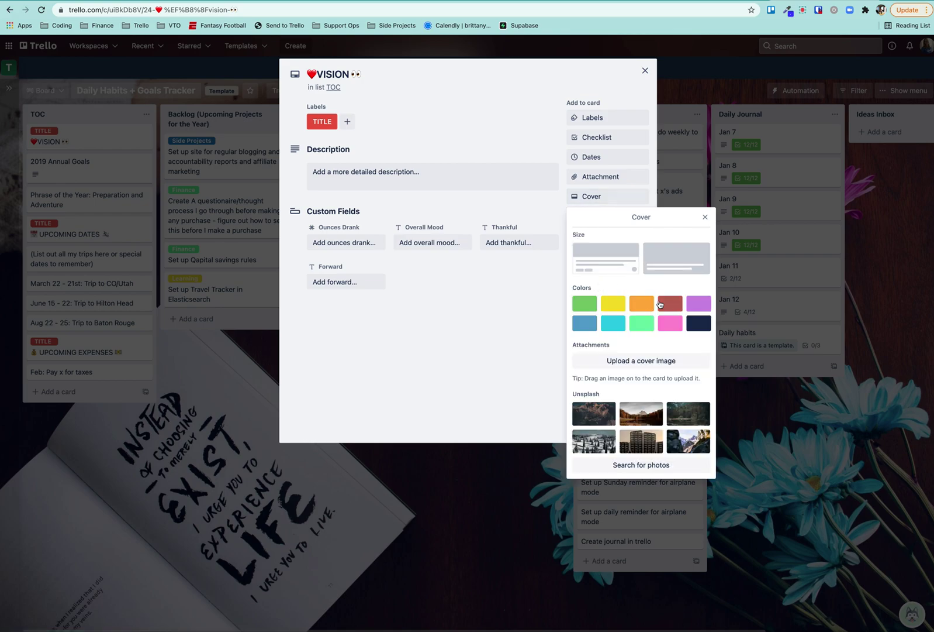
left_click(664, 303)
left_click(677, 258)
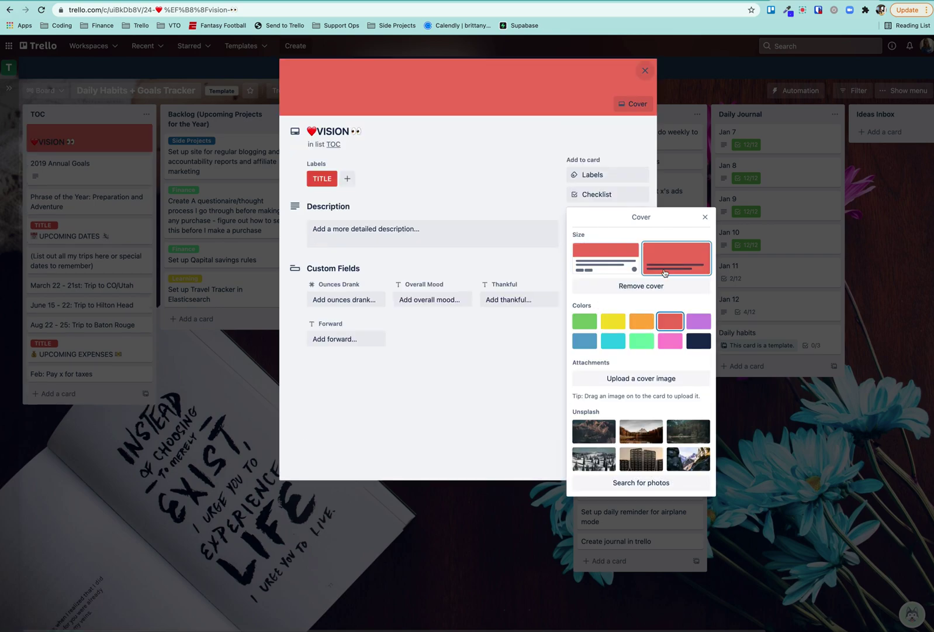
left_click(184, 479)
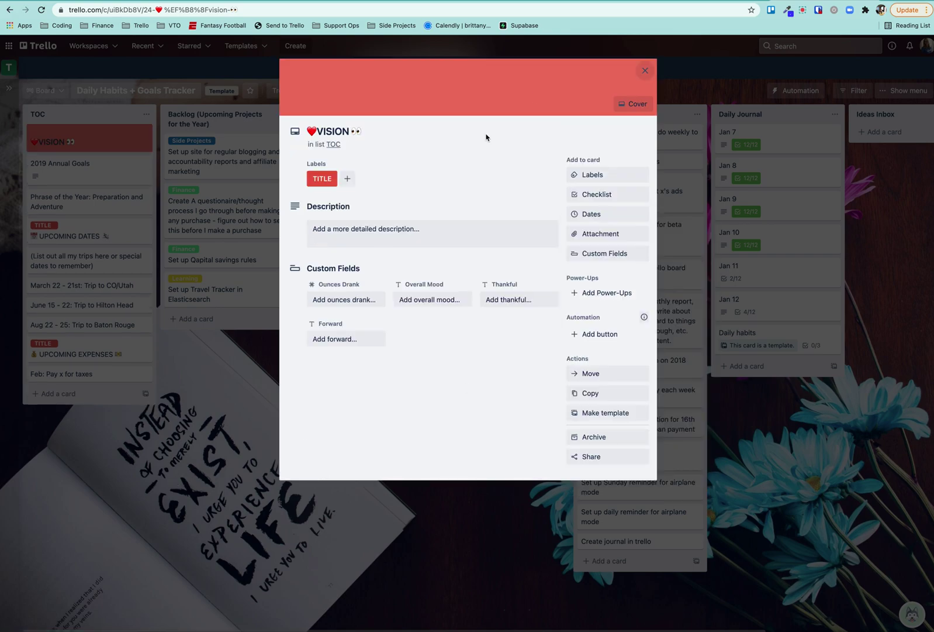
left_click(123, 184)
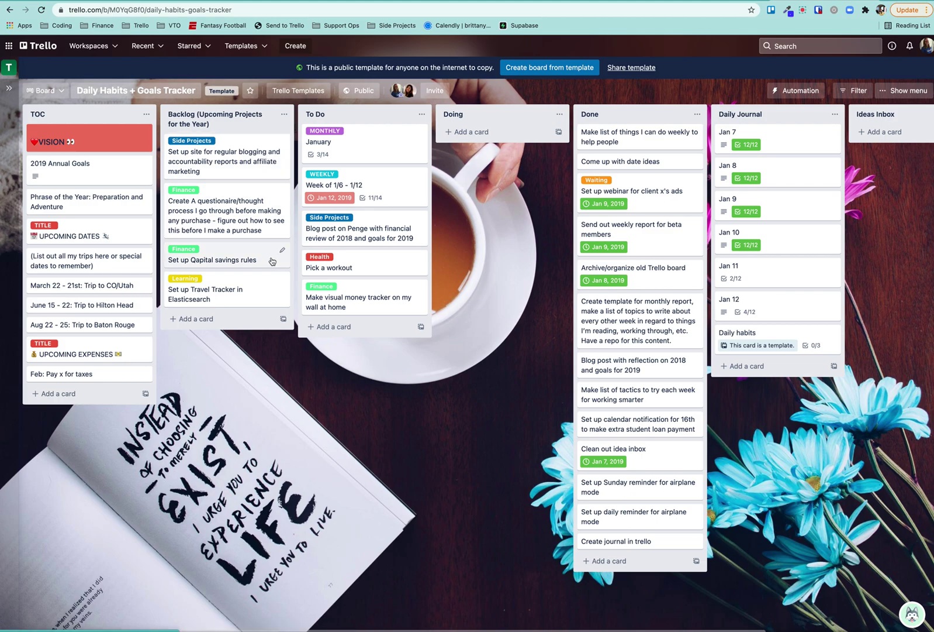
Drag the Blog post on Penge card from To Do into the Doing list.
scroll(331, 354, "right", 3)
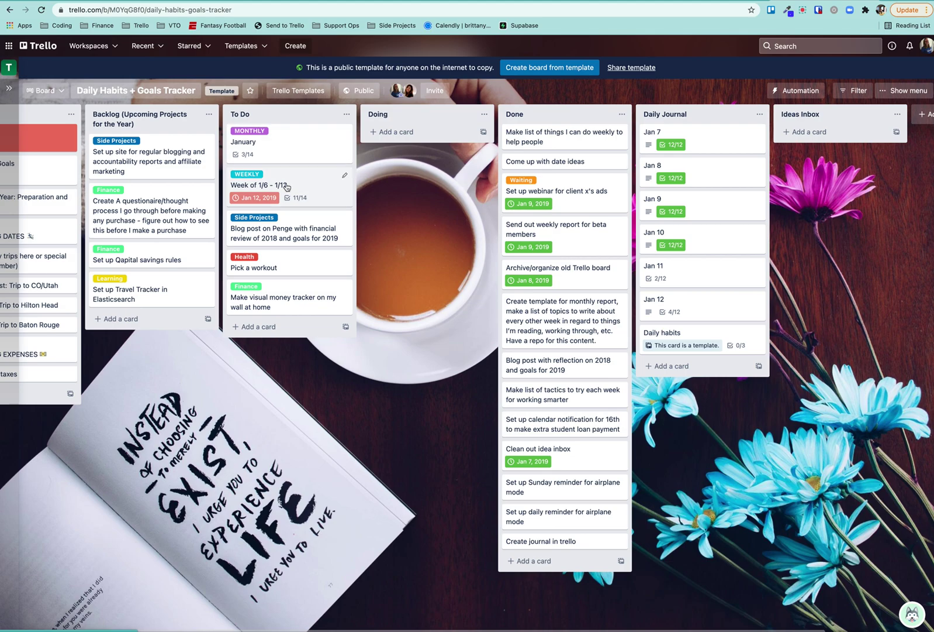
left_click_drag(286, 231, 433, 146)
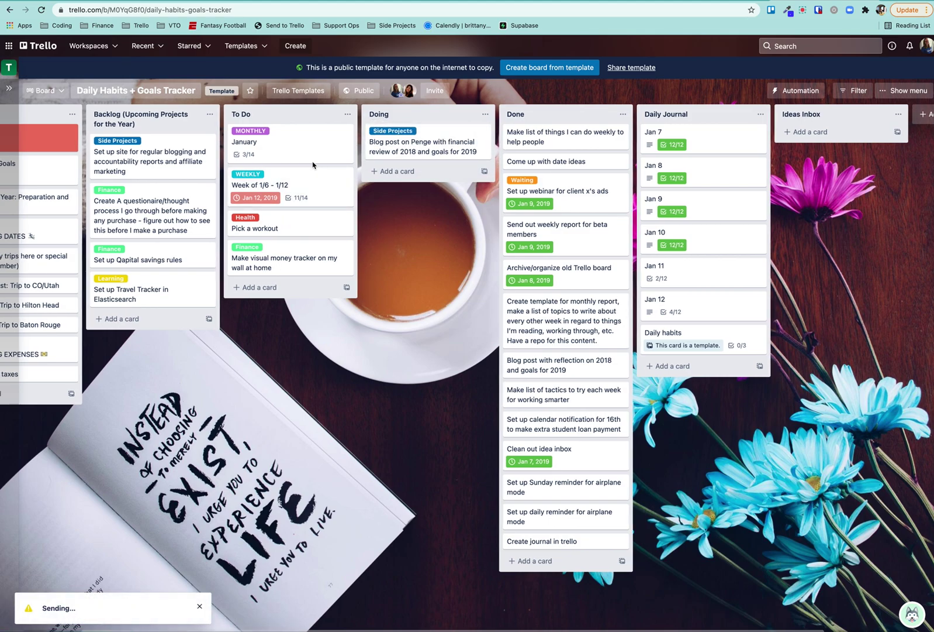
left_click(291, 154)
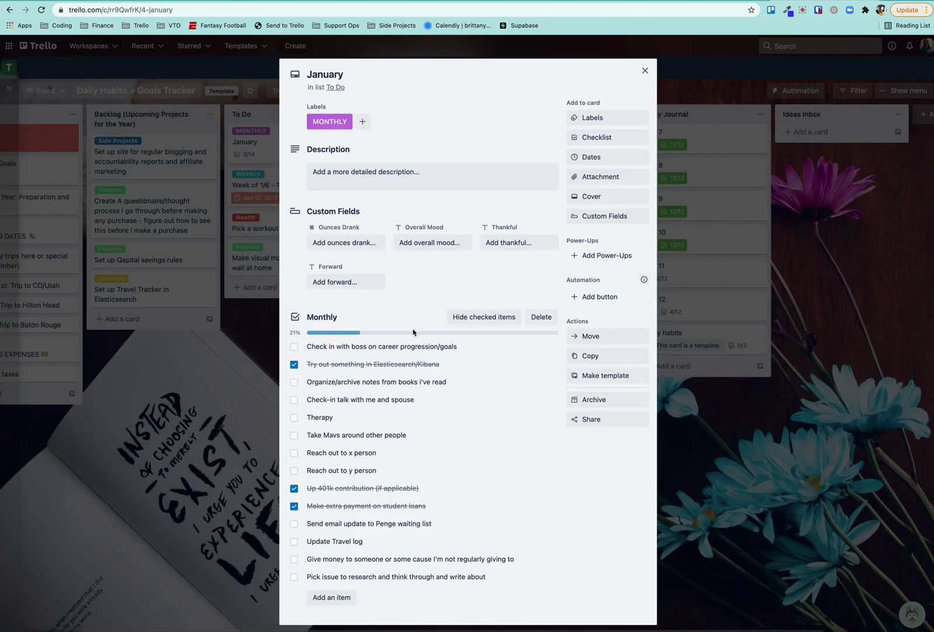
scroll(413, 332, "down", 1)
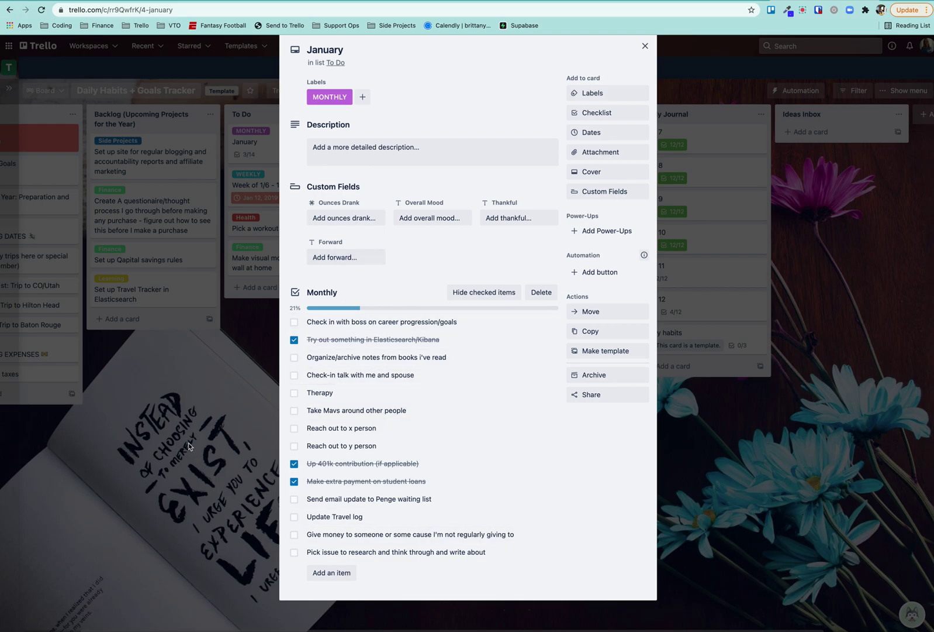
left_click(209, 440)
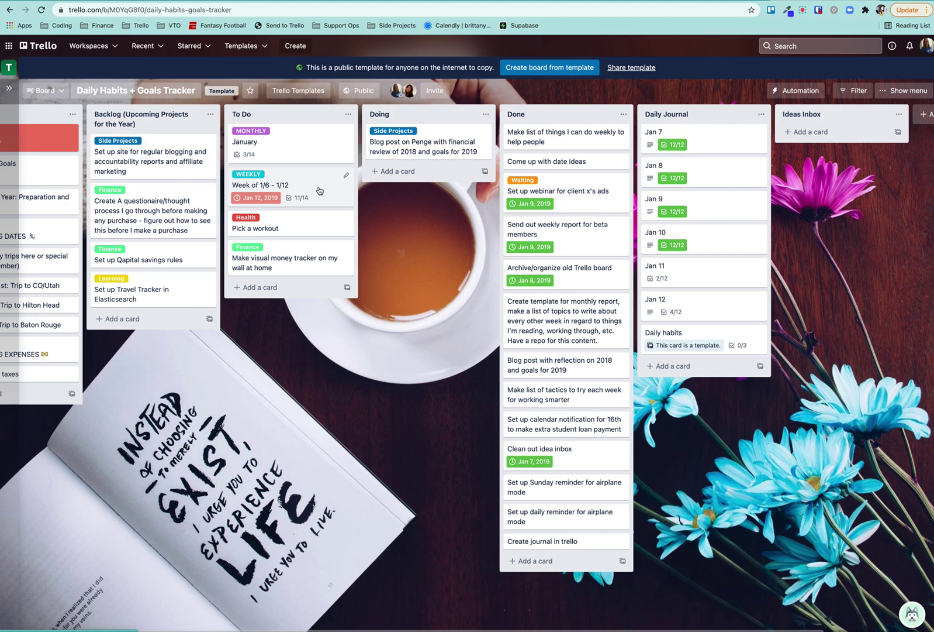
left_click(319, 193)
scroll(380, 281, "down", 3)
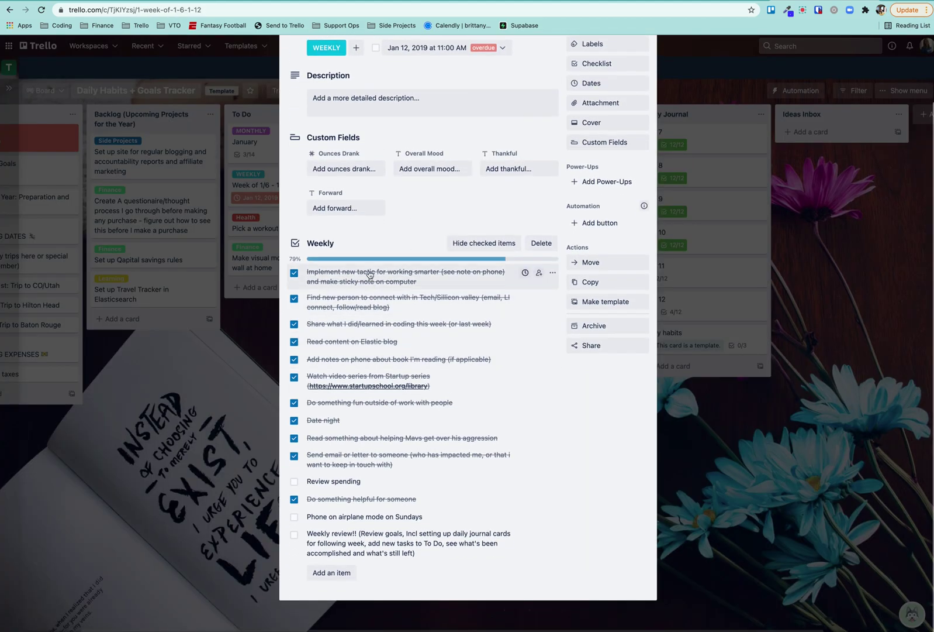
left_click(186, 486)
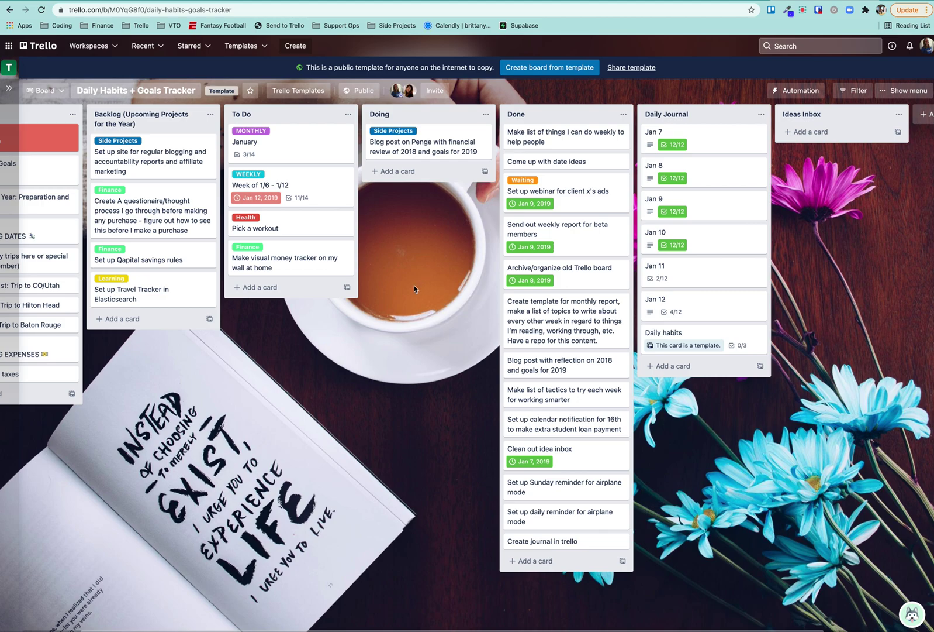
scroll(369, 187, "right", 2)
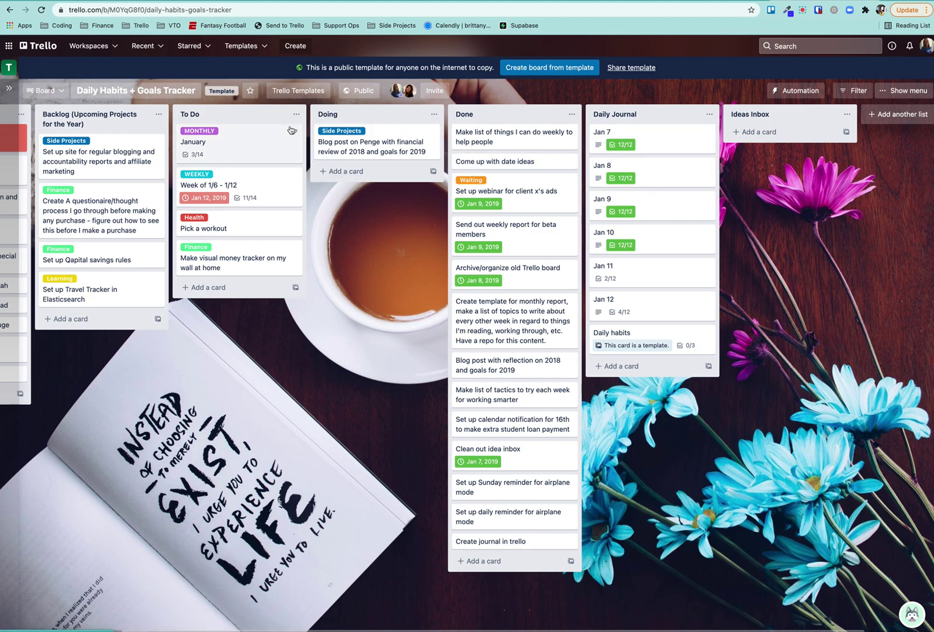
left_click(572, 114)
left_click(514, 114)
left_click(370, 279)
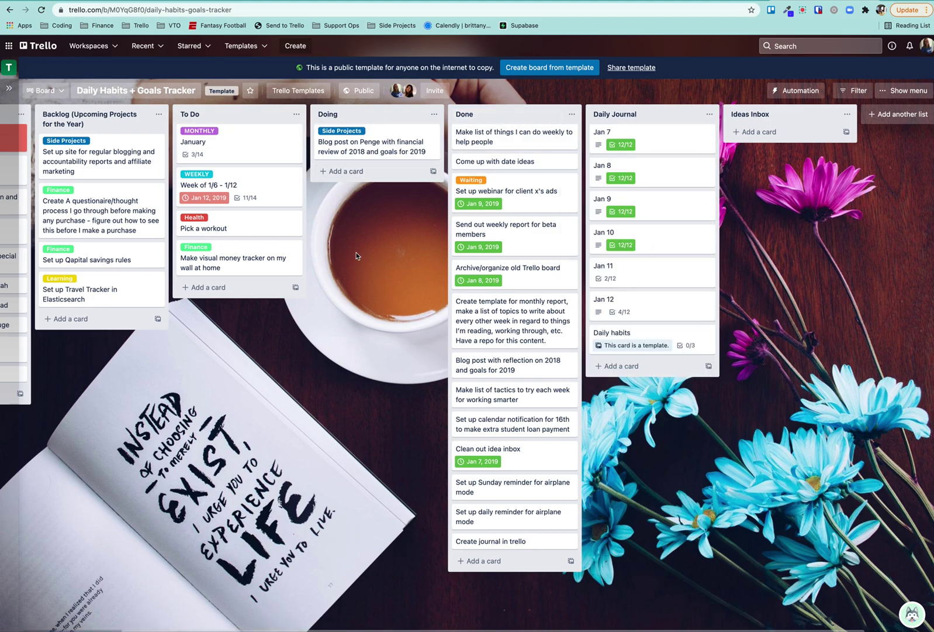
scroll(345, 286, "right", 2)
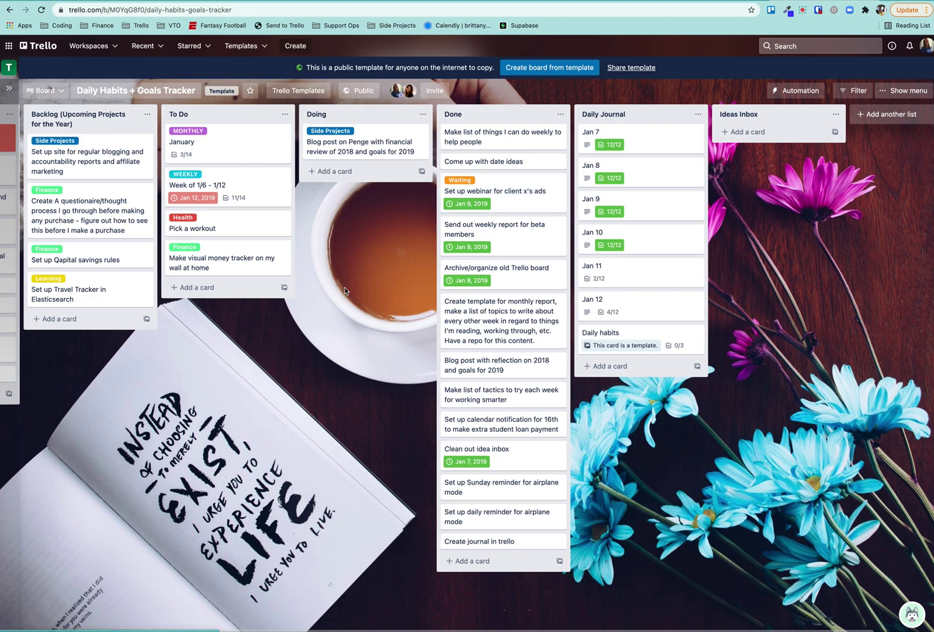
scroll(346, 286, "left", 2)
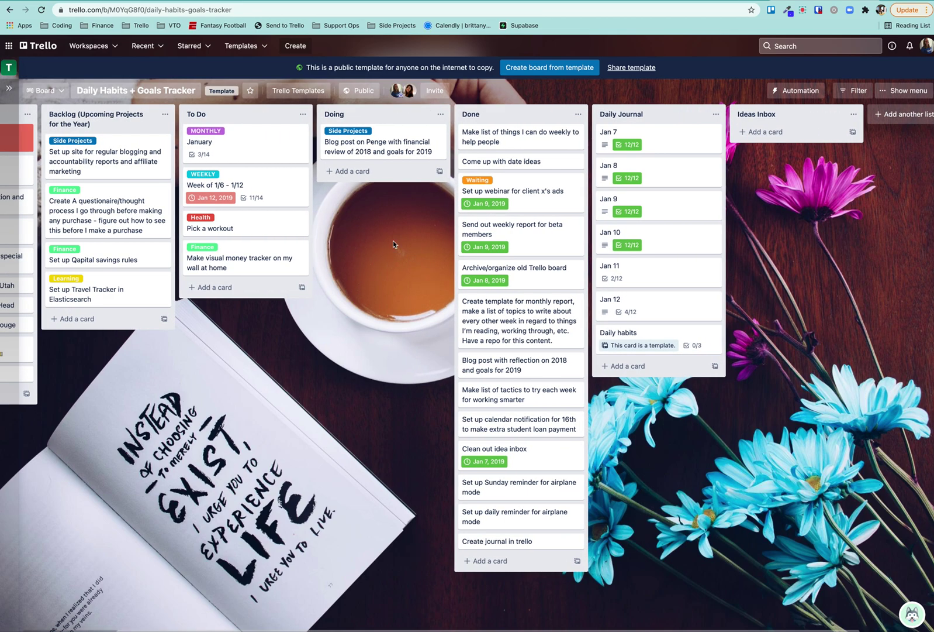
scroll(384, 247, "right", 3)
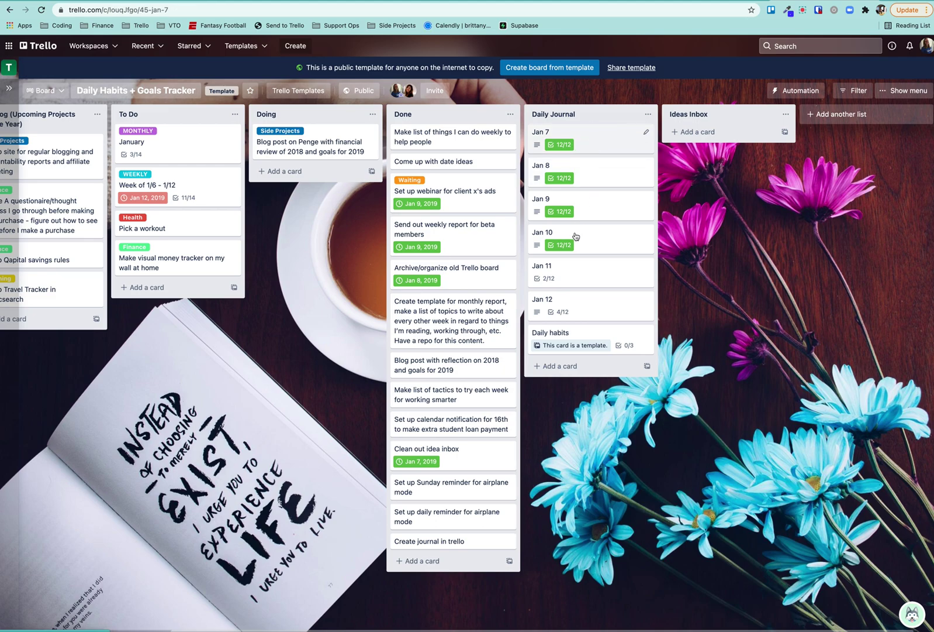
key("Return")
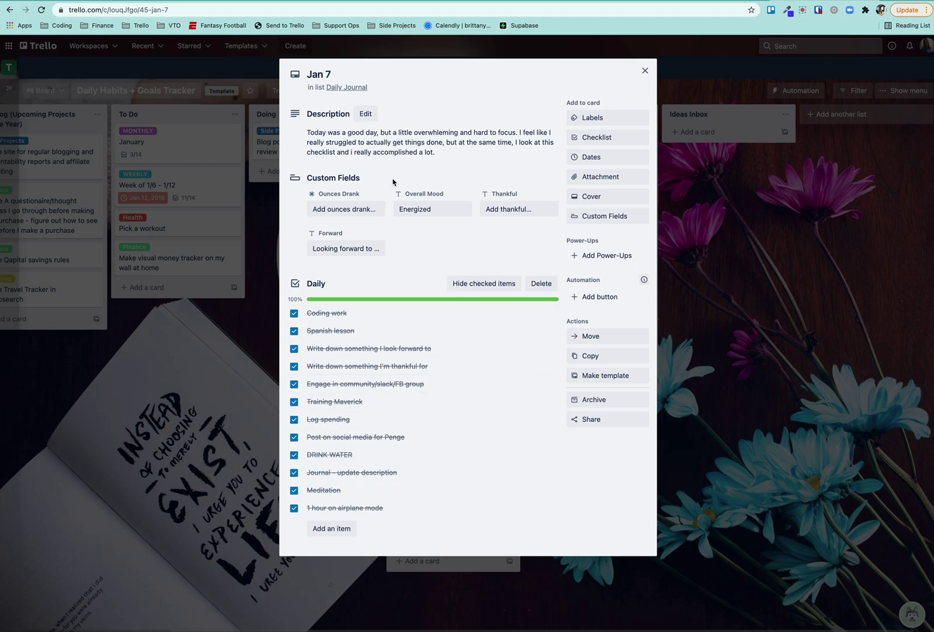
left_click(492, 209)
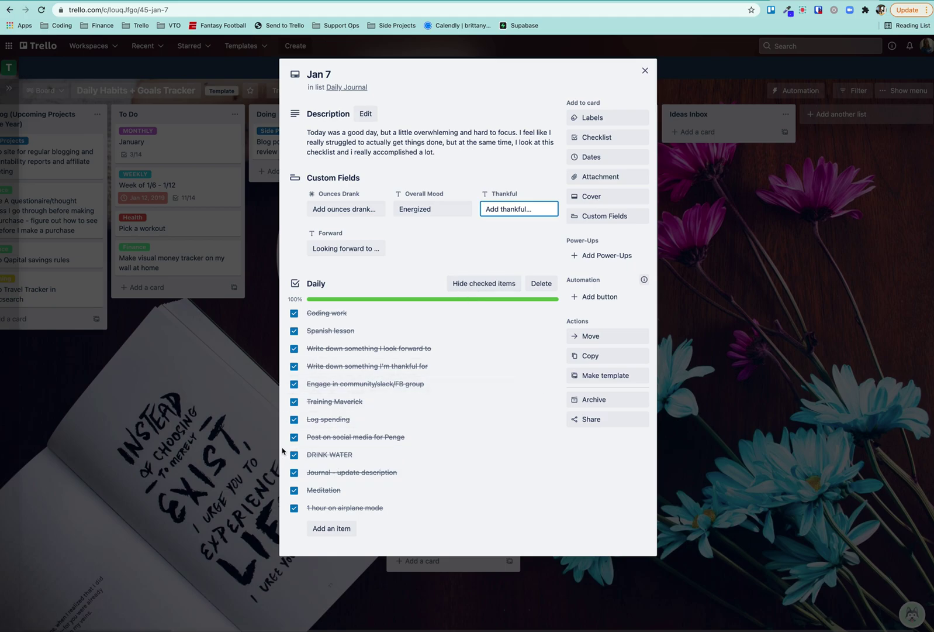
left_click(235, 409)
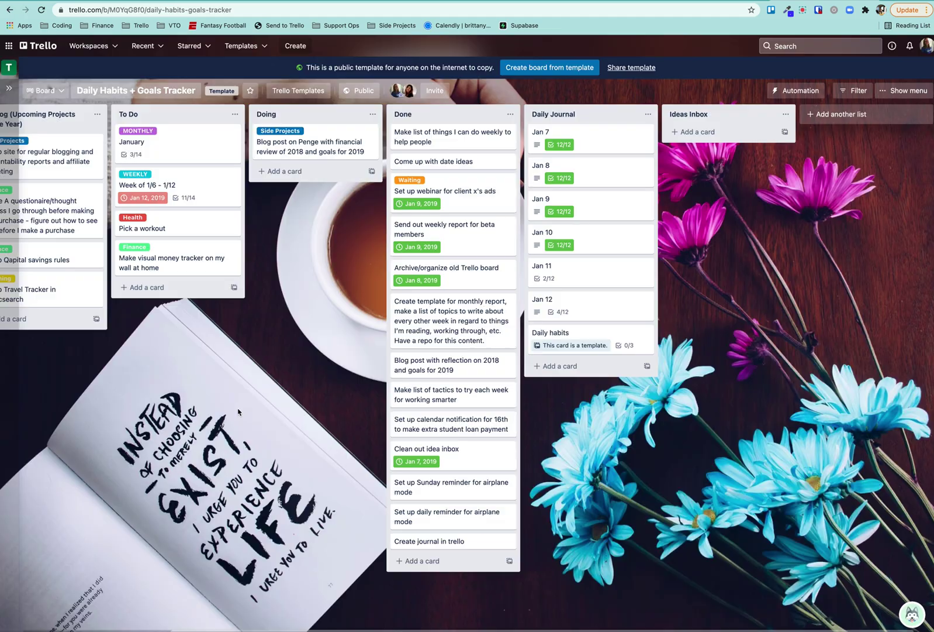
Glance at the Jan 7 card and the About this template panel, then return to the board menu.
left_click(599, 144)
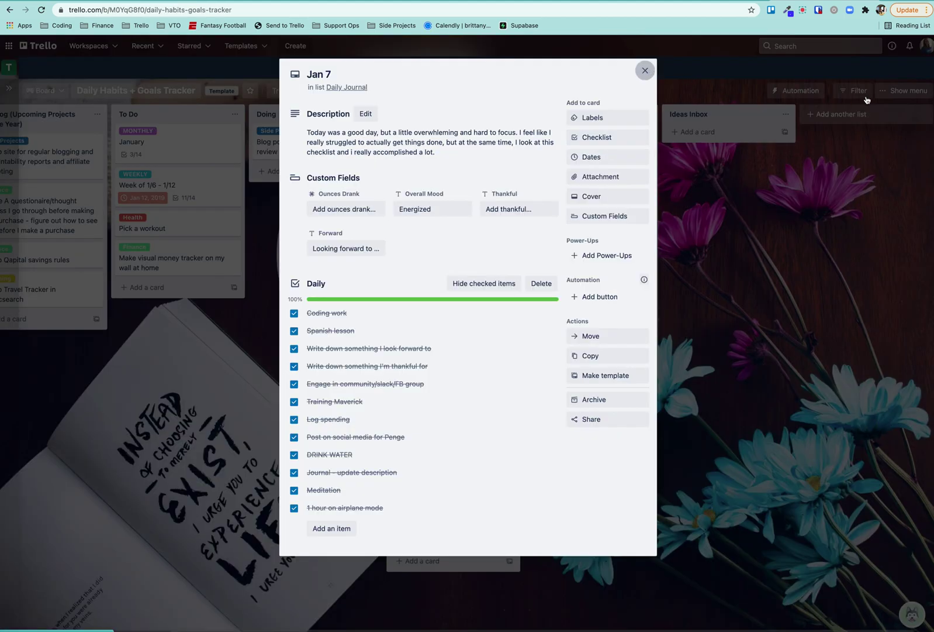
left_click(868, 99)
left_click(903, 90)
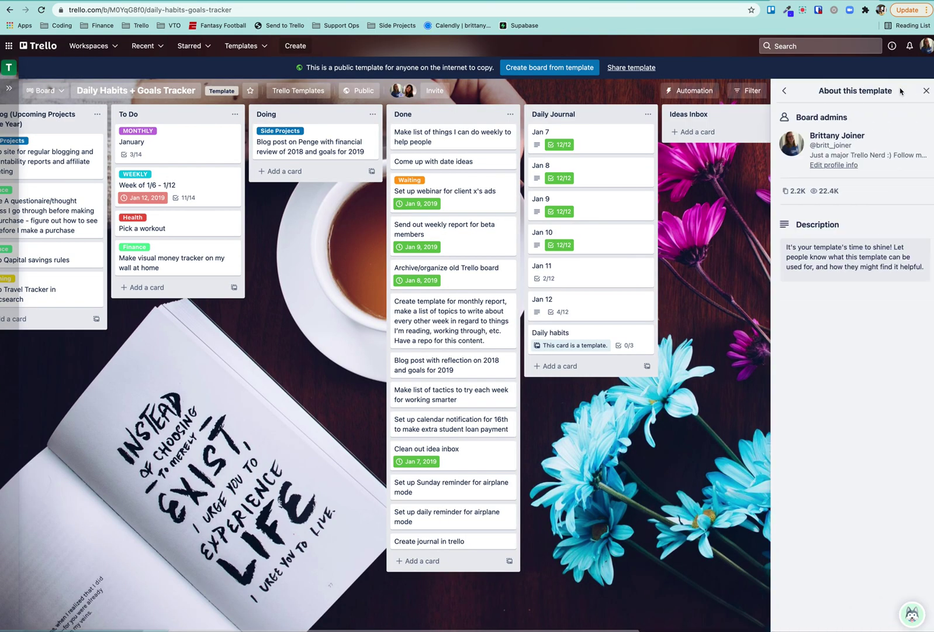
left_click(784, 93)
Search Power-Ups for 'card repea' and read the Card Repeater Power-Up's details.
left_click(825, 294)
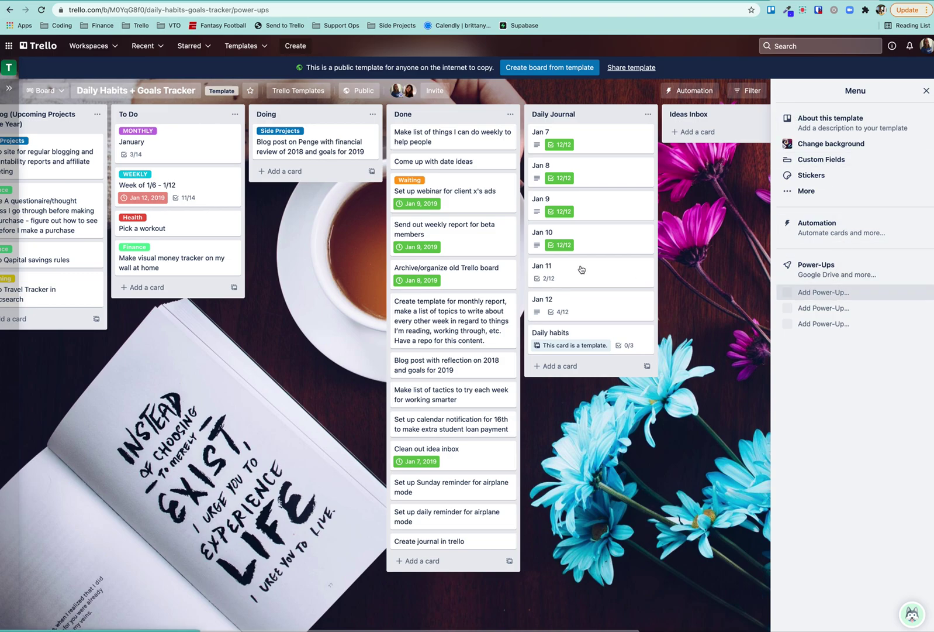
type("card repea")
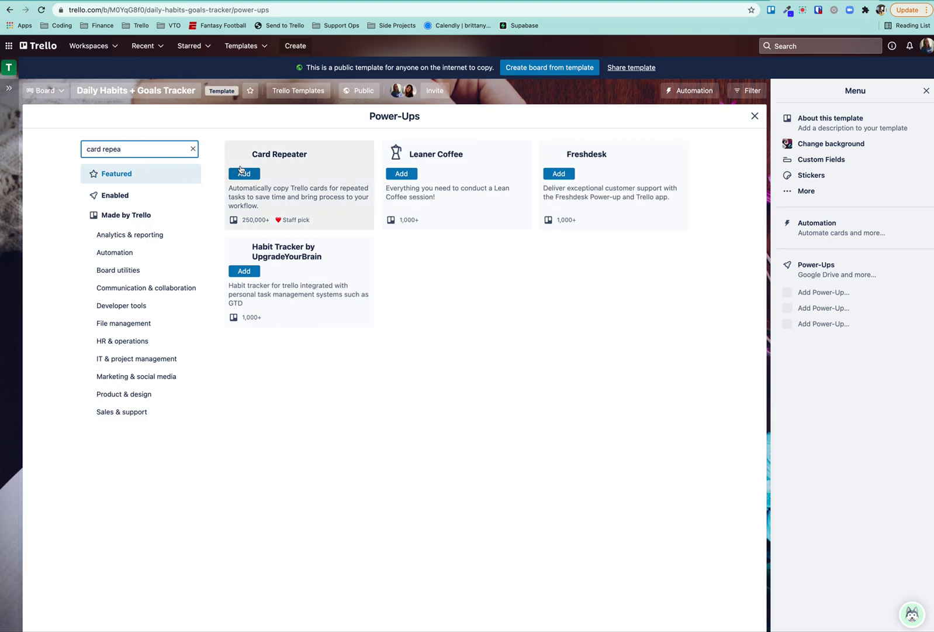
left_click(241, 168)
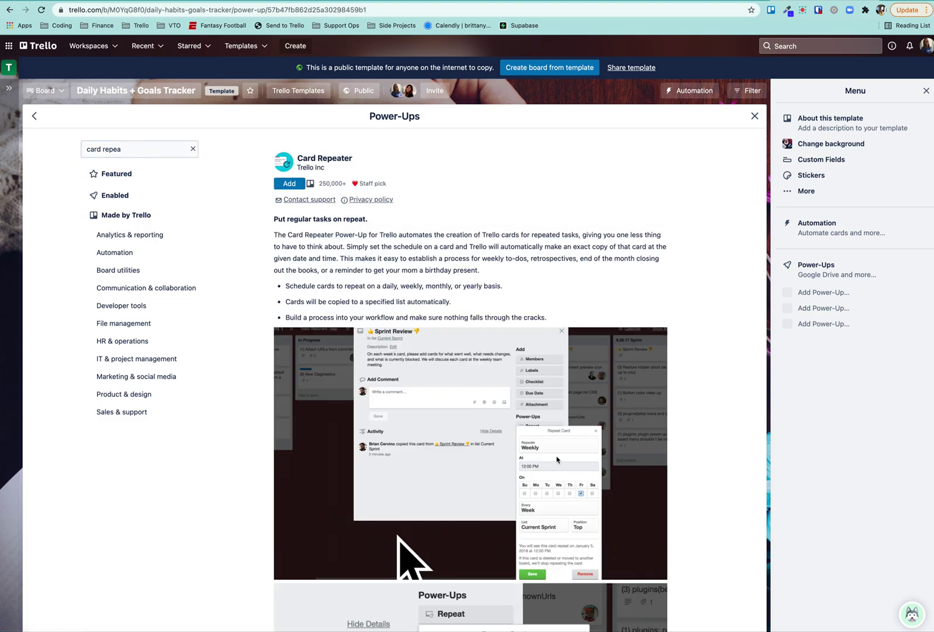
scroll(423, 380, "down", 2)
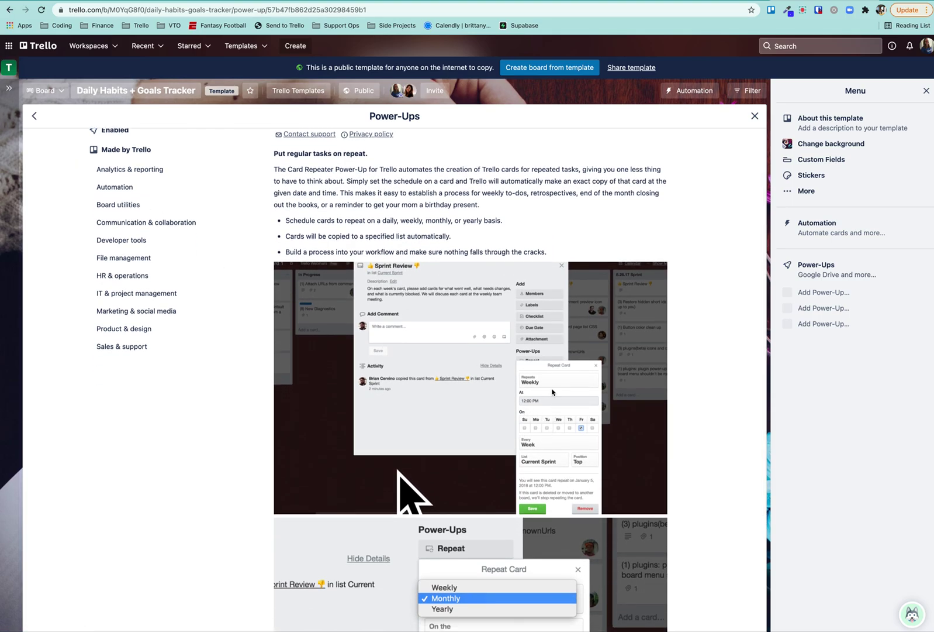
scroll(539, 427, "down", 1)
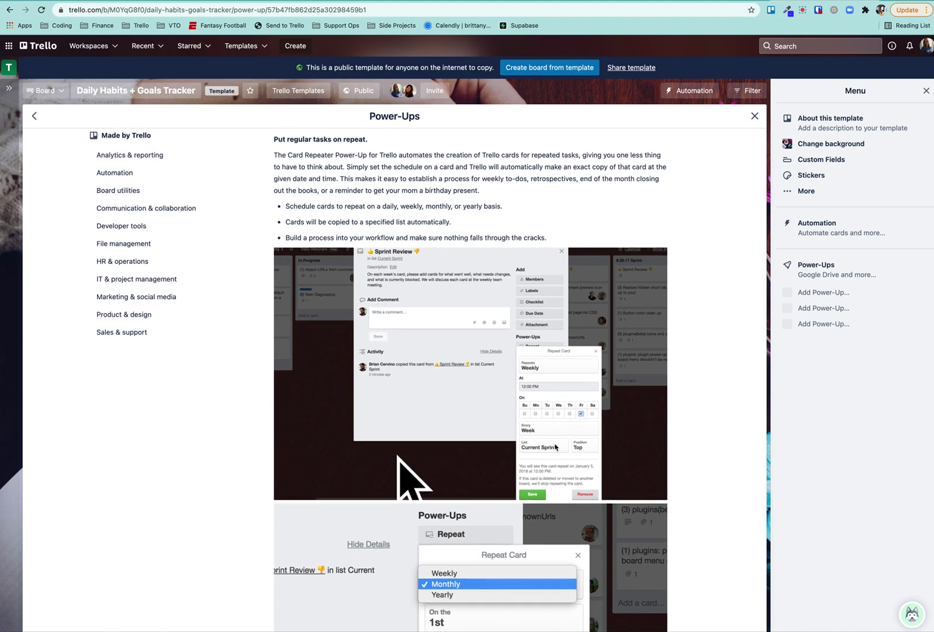
left_click(754, 116)
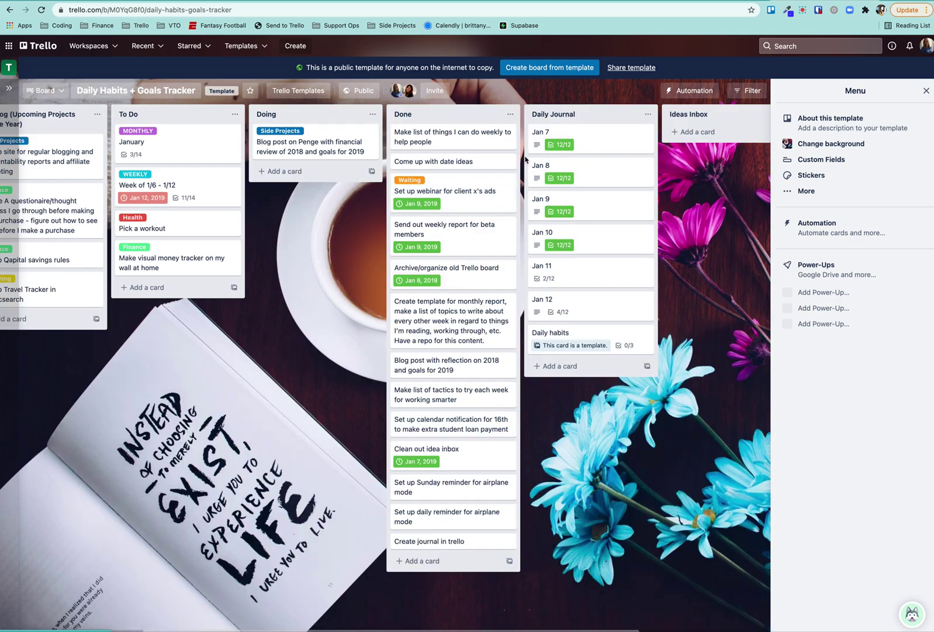
scroll(614, 234, "right", 5)
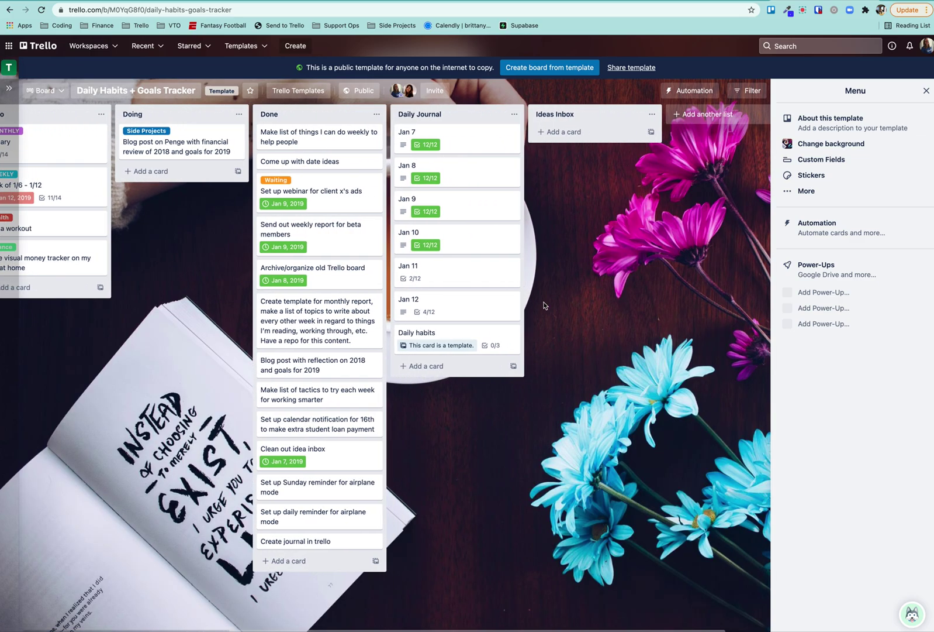
scroll(471, 243, "left", 10)
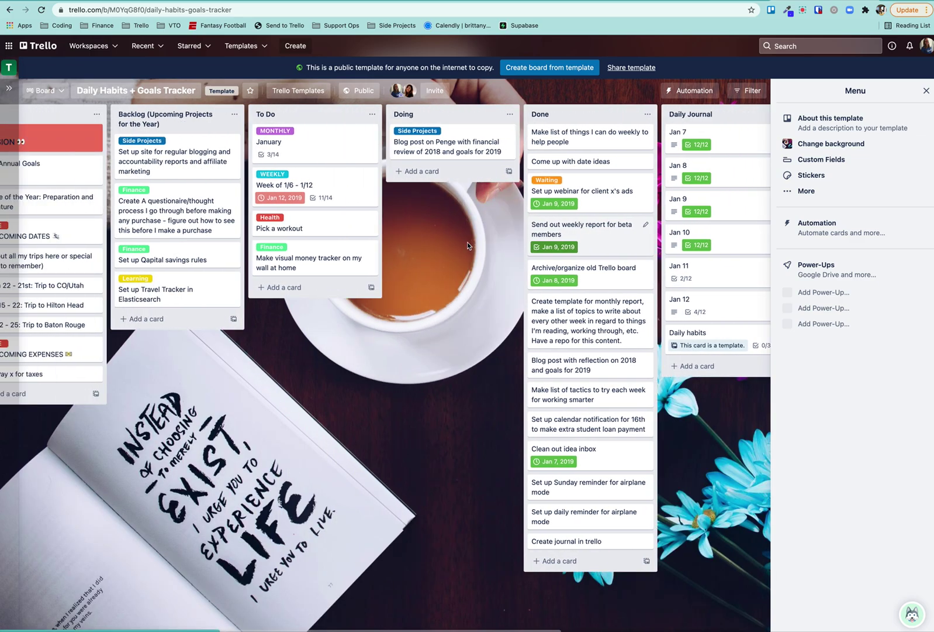